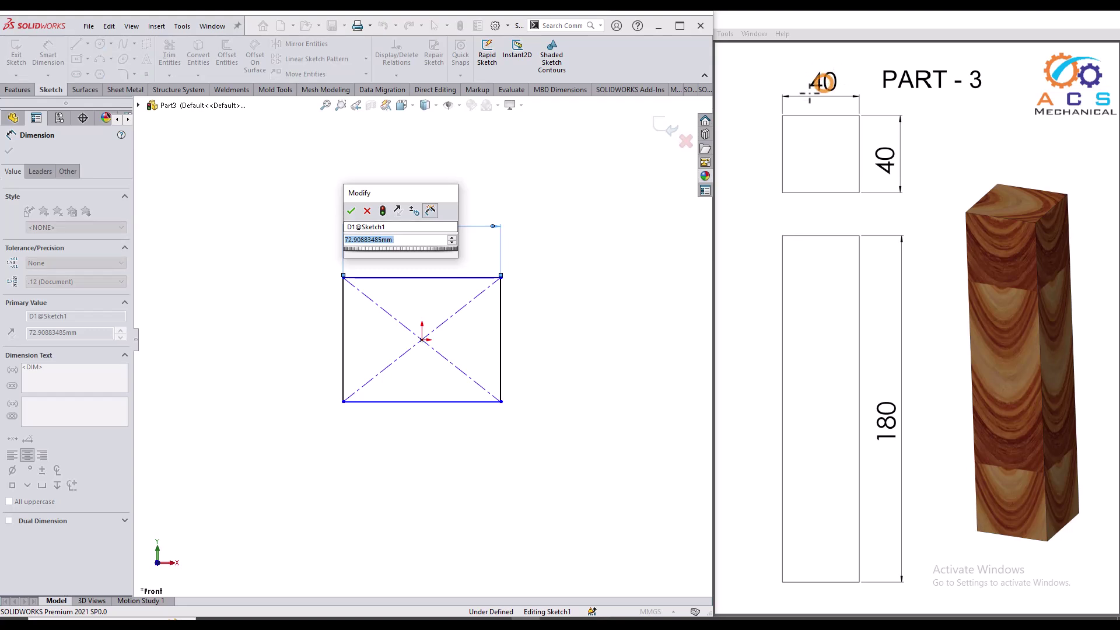
- Dimension Part3's square to 40 mm and save it; extrude Part5 100 mm Mid Plane
{"action": "type", "text": "40"}
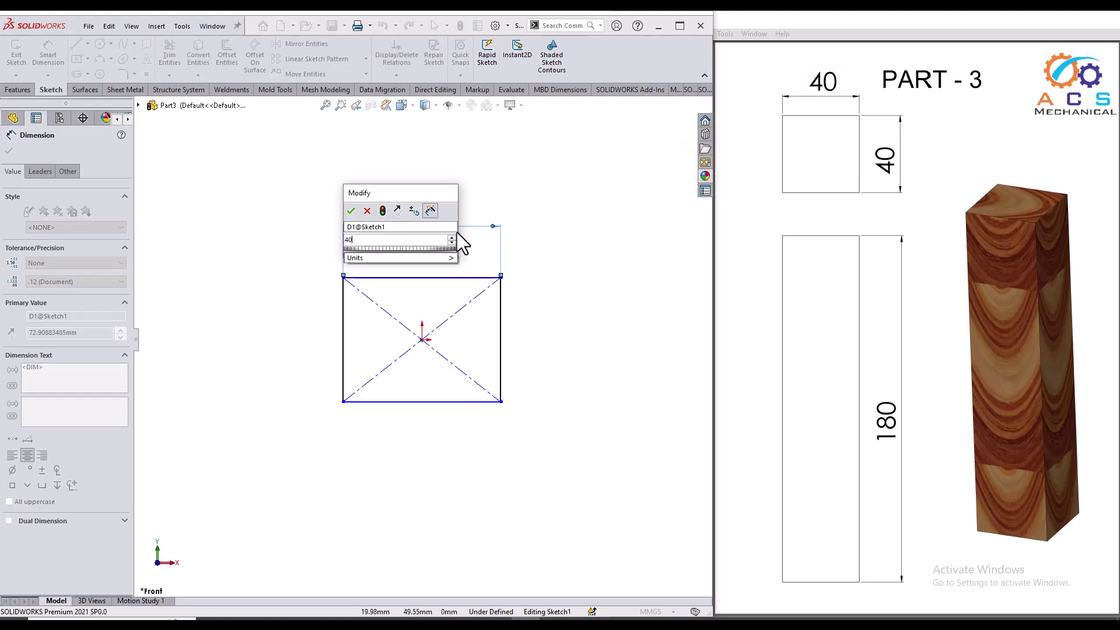
{"action": "key", "text": "Return"}
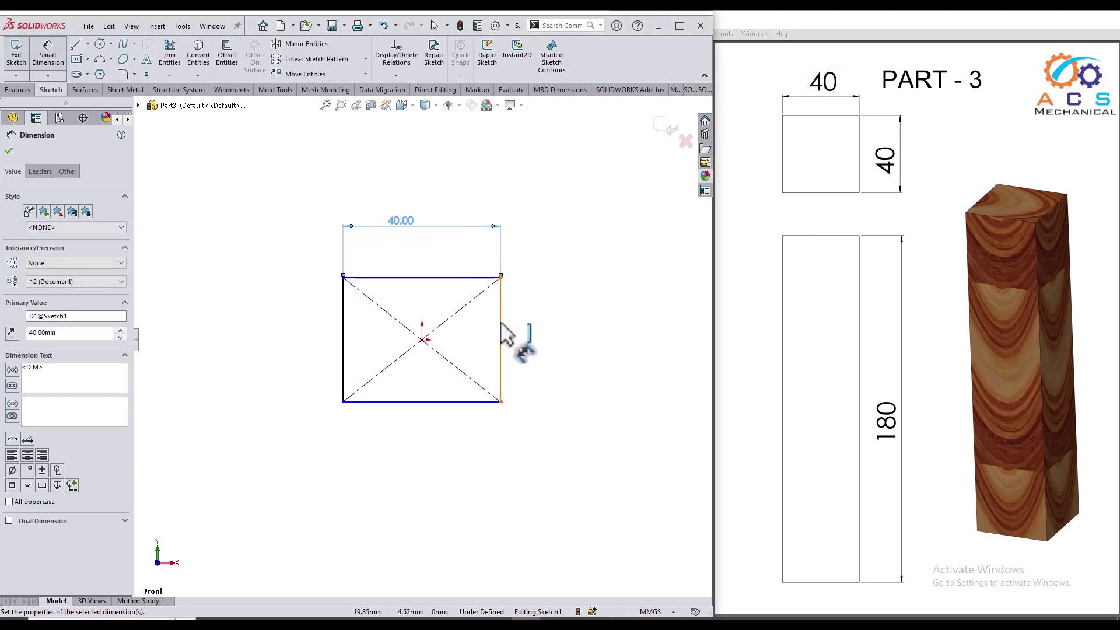
{"action": "mouse_move", "coordinate": [558, 443]}
{"action": "middle_mouse_down"}
{"action": "mouse_move", "coordinate": [305, 370]}
{"action": "mouse_move", "coordinate": [287, 231]}
{"action": "middle_mouse_up"}
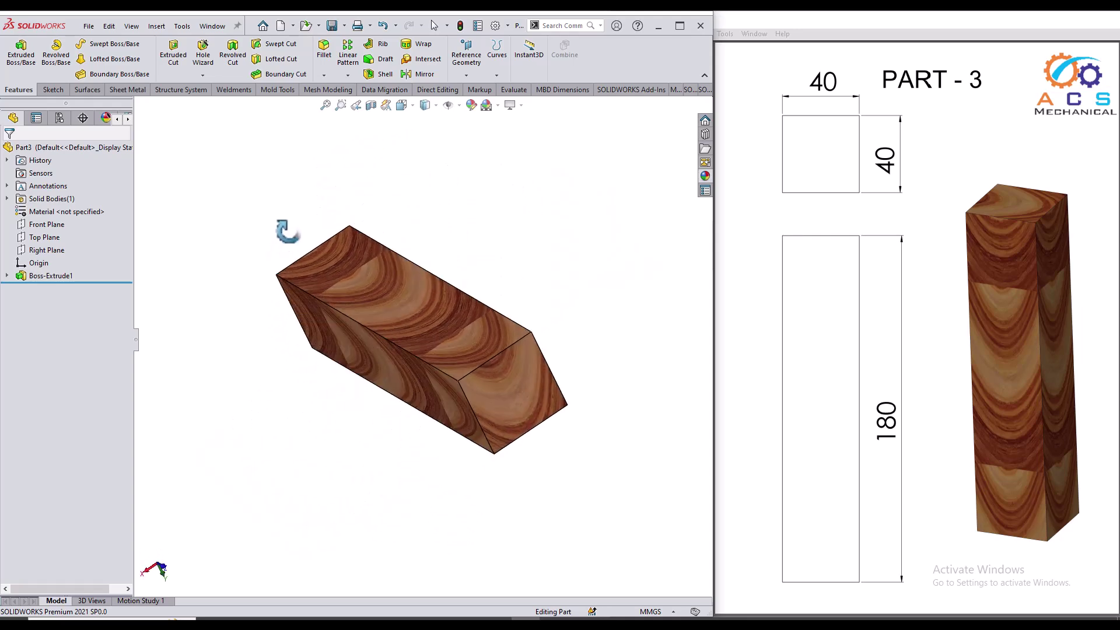
{"action": "left_click", "coordinate": [333, 26]}
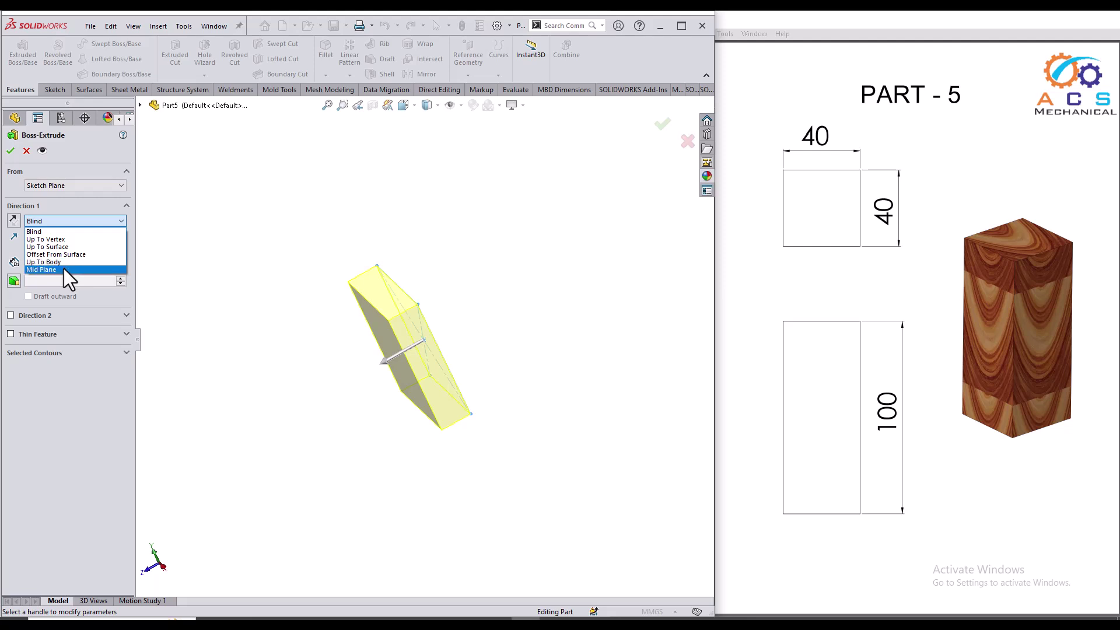
{"action": "left_click", "coordinate": [64, 267]}
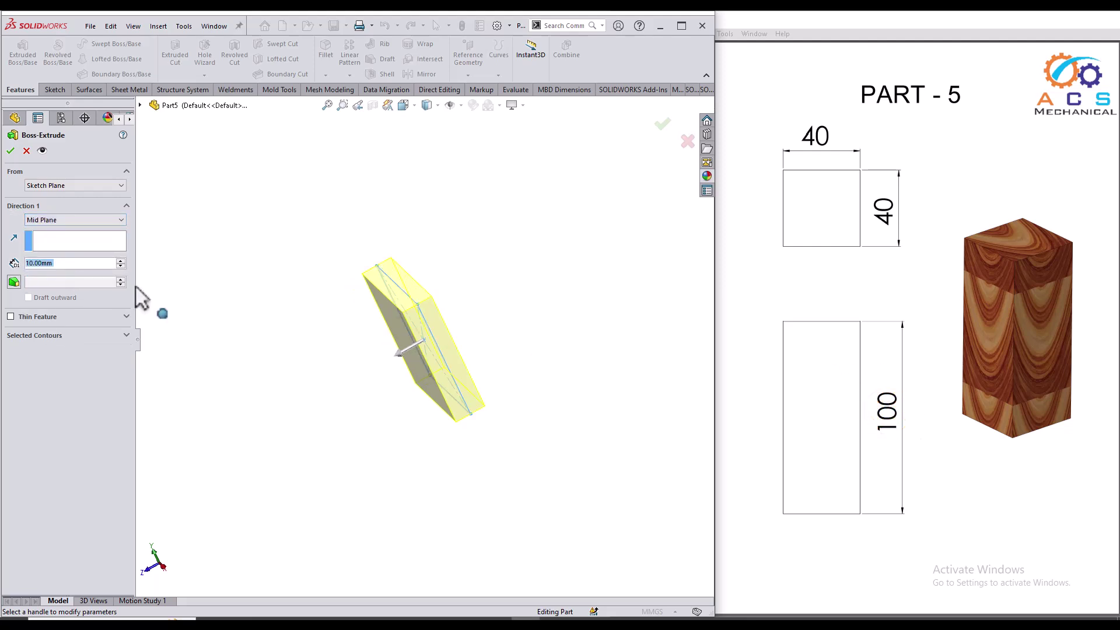
{"action": "type", "text": "100"}
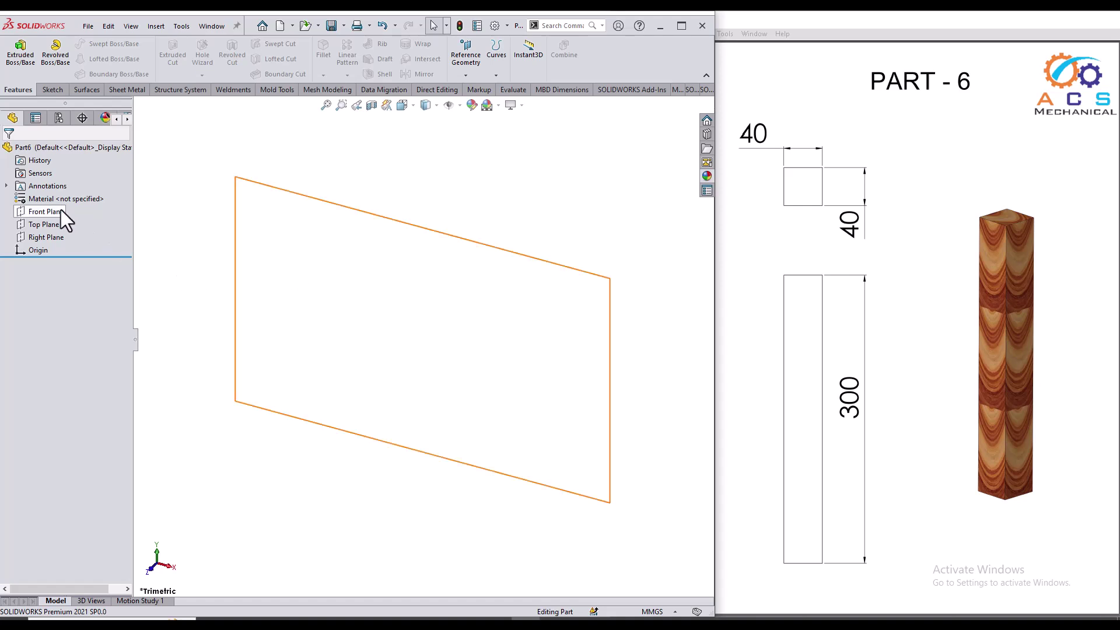
- Start Part6's rectangle sketch on the Front Plane and set Part7's extrusion to Mid Plane
{"action": "left_click", "coordinate": [60, 210]}
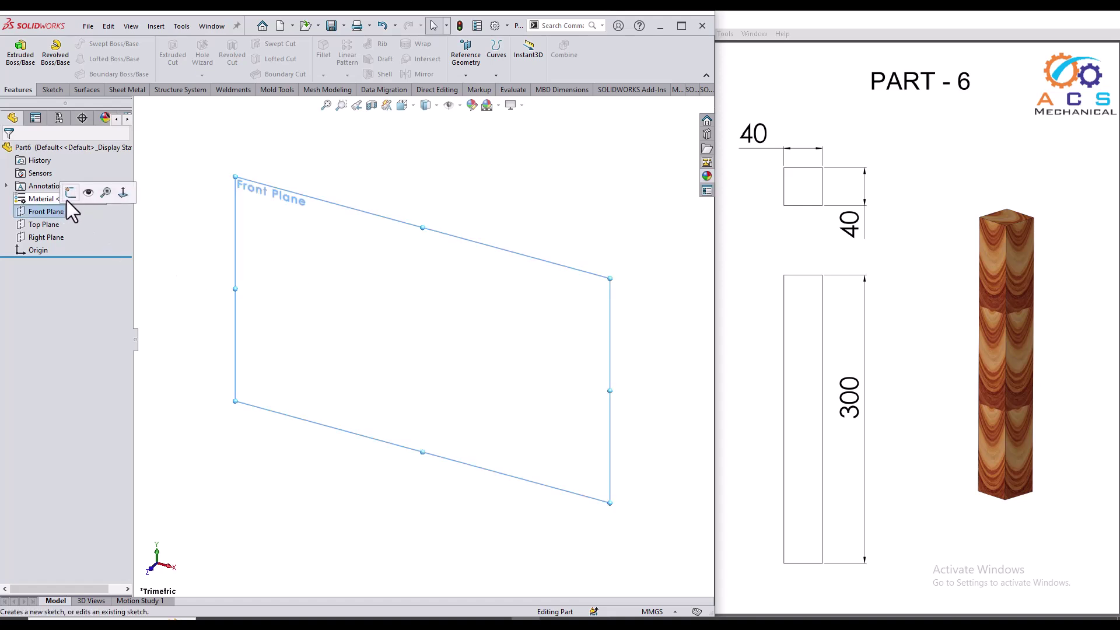
{"action": "left_click", "coordinate": [130, 192]}
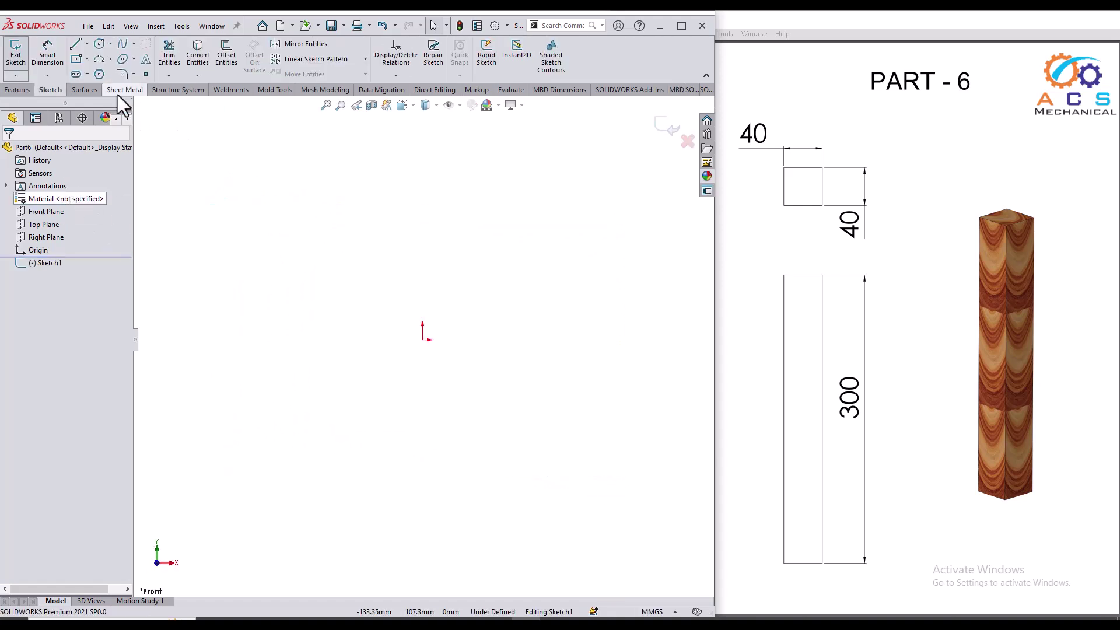
{"action": "left_click", "coordinate": [76, 59]}
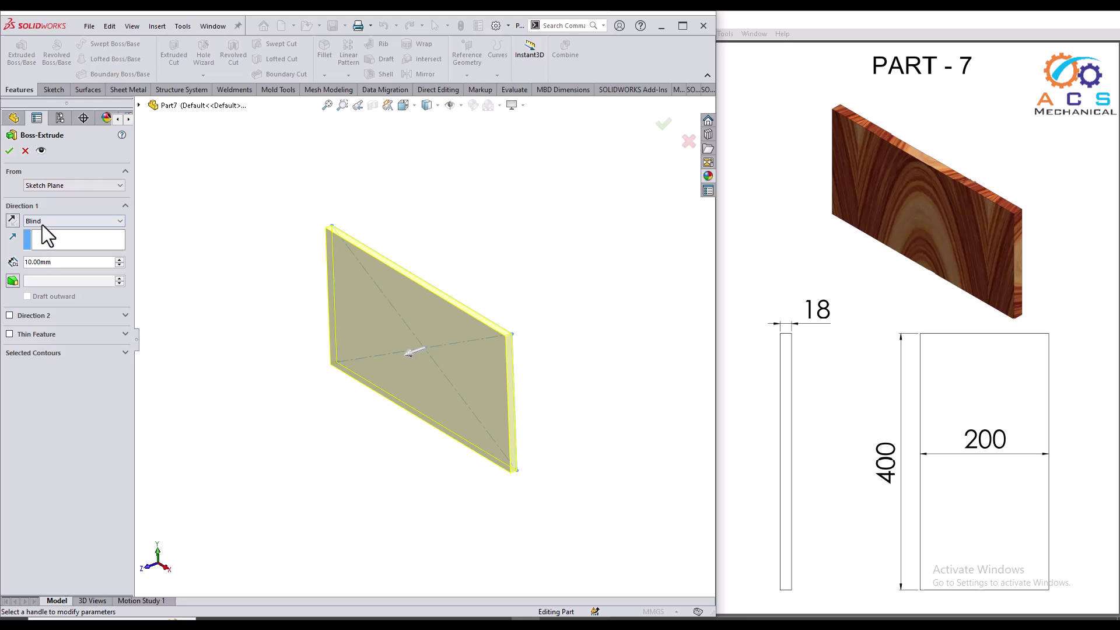
{"action": "left_click", "coordinate": [42, 222]}
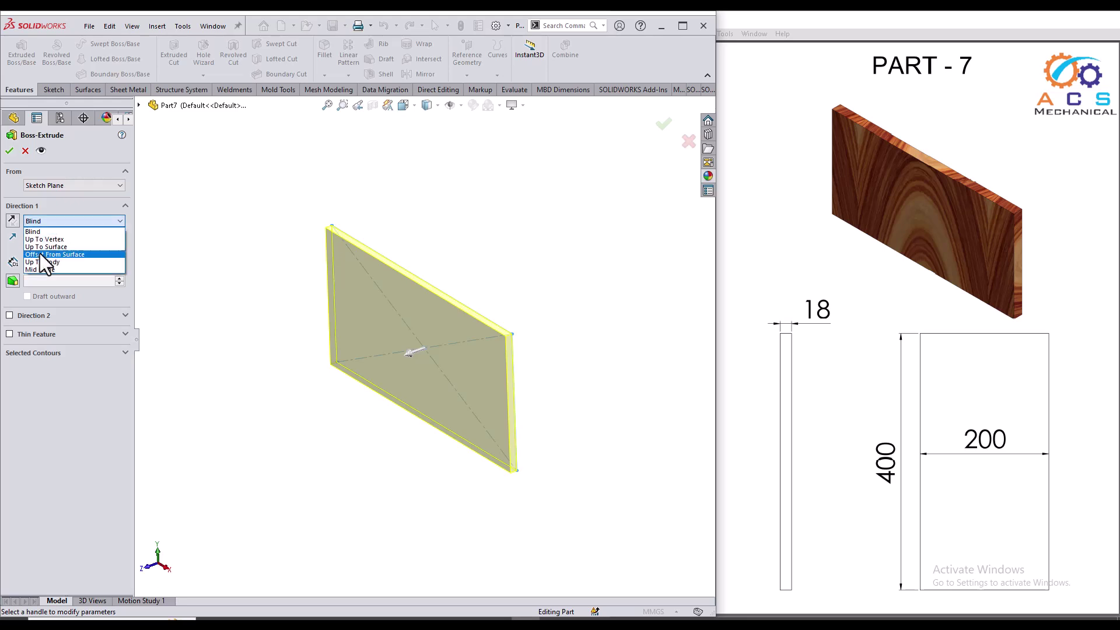
{"action": "left_click", "coordinate": [44, 269]}
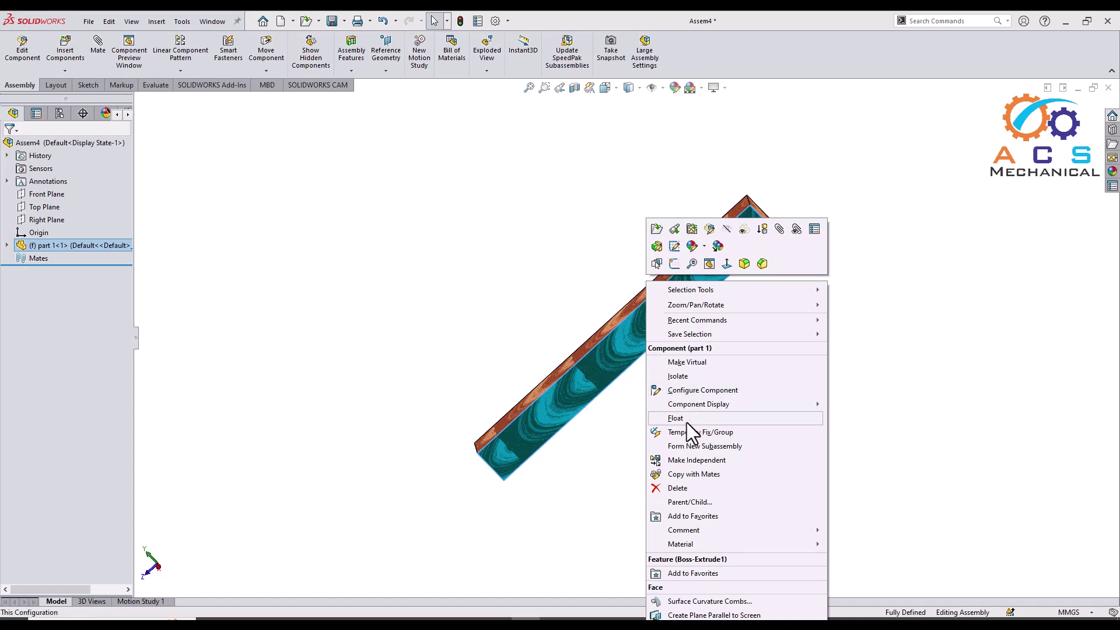
- Float the first leg, part 1, and move it to a new spot
{"action": "key", "text": "Escape"}
{"action": "left_click", "coordinate": [612, 349]}
{"action": "left_click_drag", "start_coordinate": [613, 353], "coordinate": [565, 350]}
{"action": "left_click", "coordinate": [613, 411]}
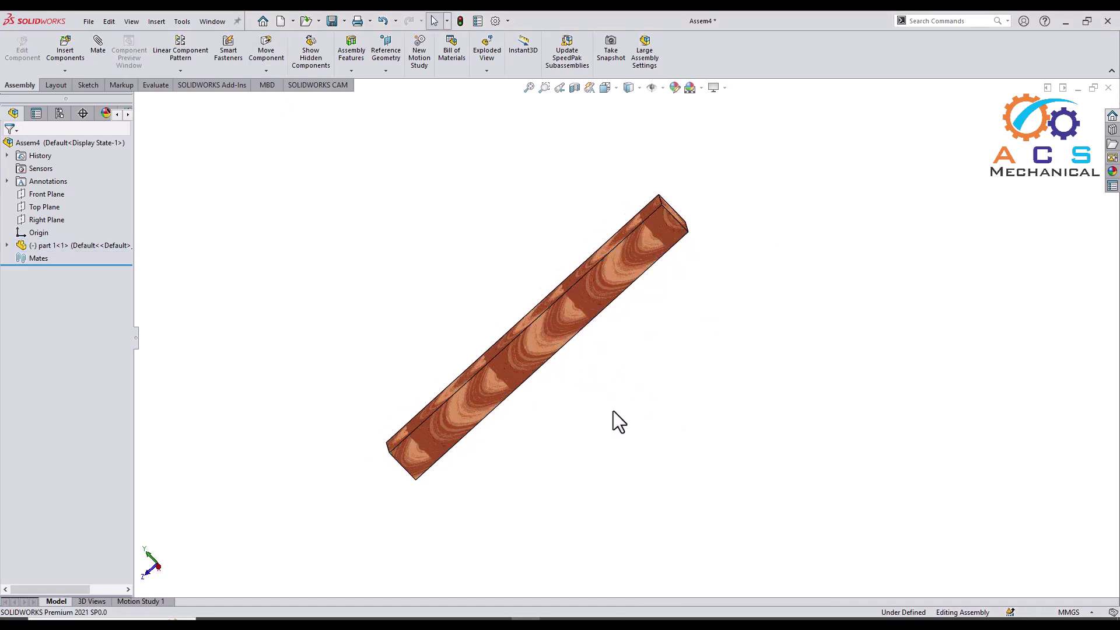
- Mate the crossbeam coincident onto the leg's top face and orbit to stand the legs upright
{"action": "left_click", "coordinate": [97, 55]}
{"action": "left_click", "coordinate": [497, 223]}
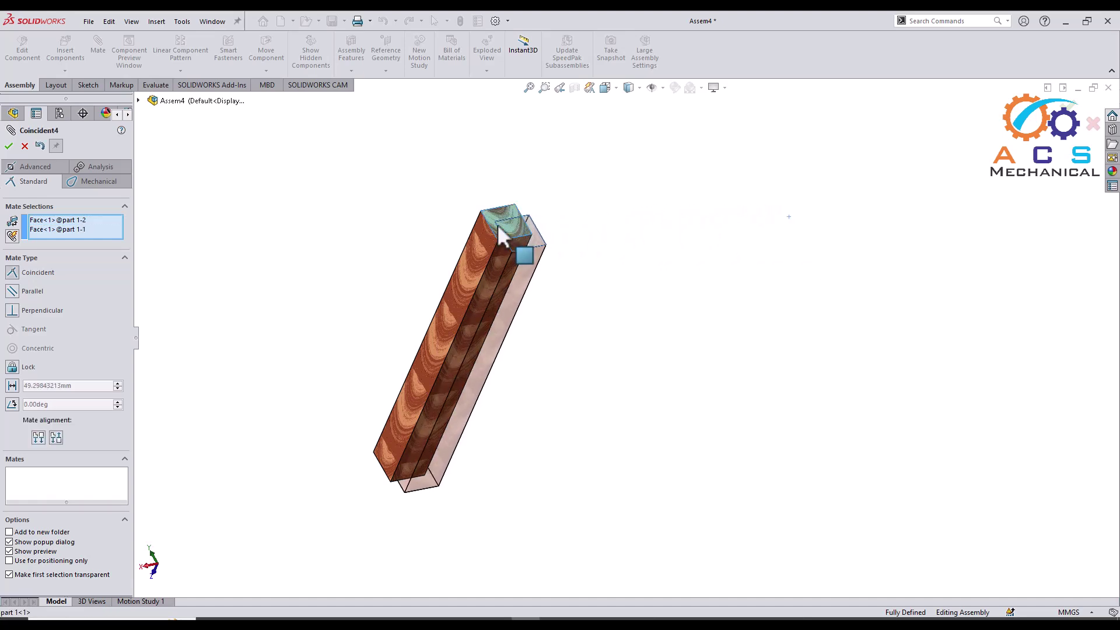
{"action": "left_click", "coordinate": [480, 212]}
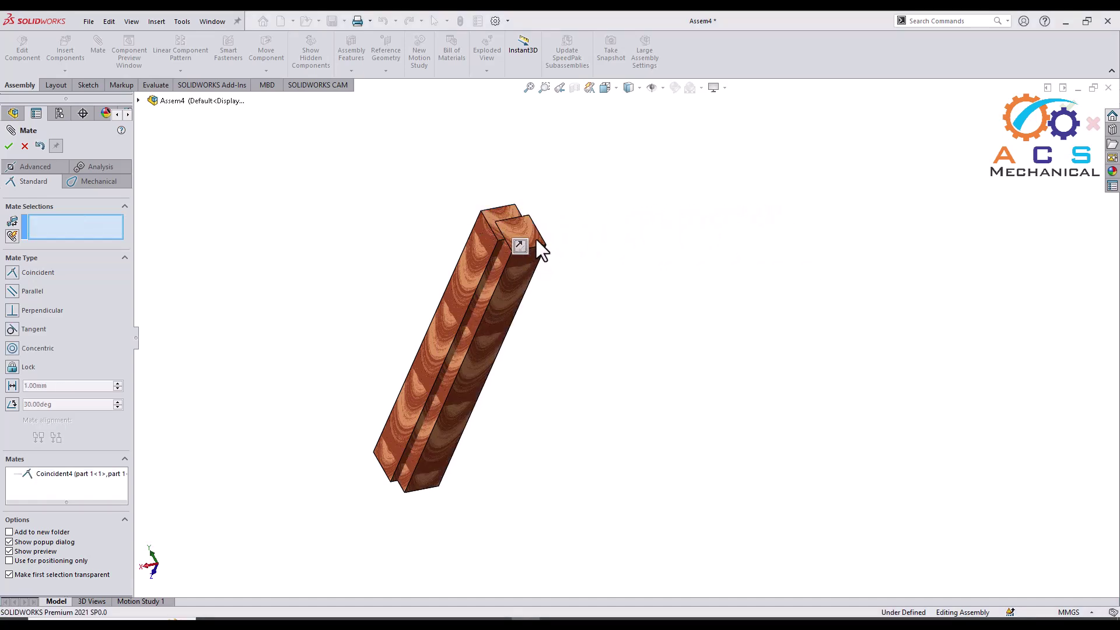
{"action": "mouse_move", "coordinate": [537, 240]}
{"action": "middle_mouse_down"}
{"action": "mouse_move", "coordinate": [681, 220]}
{"action": "mouse_move", "coordinate": [563, 255]}
{"action": "middle_mouse_up"}
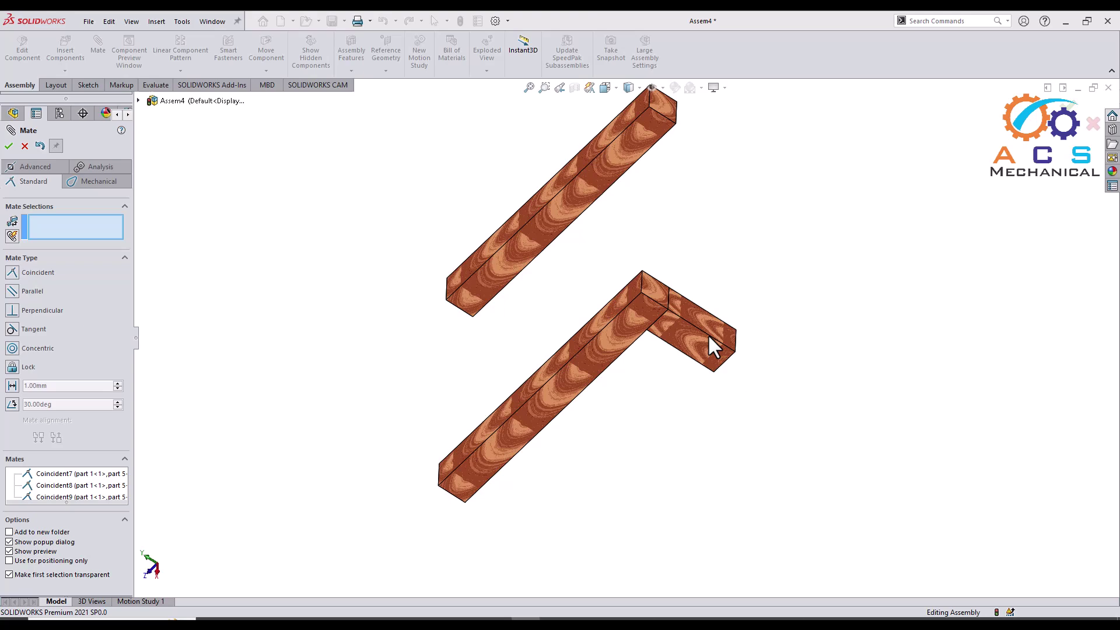
{"action": "mouse_move", "coordinate": [709, 337]}
{"action": "middle_mouse_down"}
{"action": "mouse_move", "coordinate": [543, 168]}
{"action": "mouse_move", "coordinate": [550, 218]}
{"action": "middle_mouse_up"}
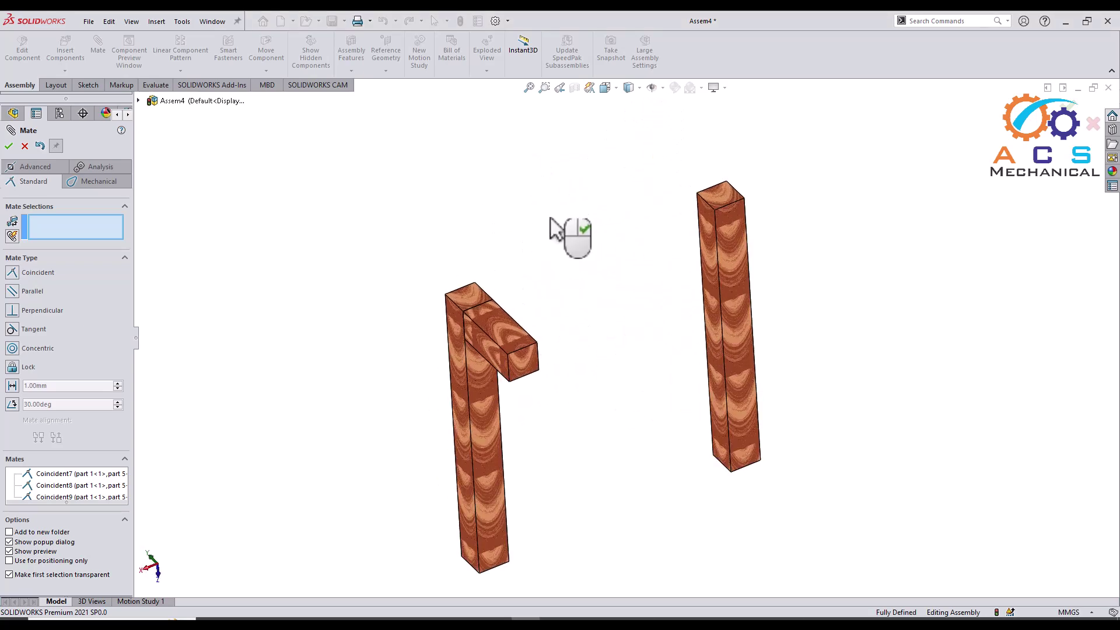
- Close the mate panel and select part 4's Face<5> and leg part 2's Face<6> for a coincident mate
{"action": "left_click", "coordinate": [25, 146]}
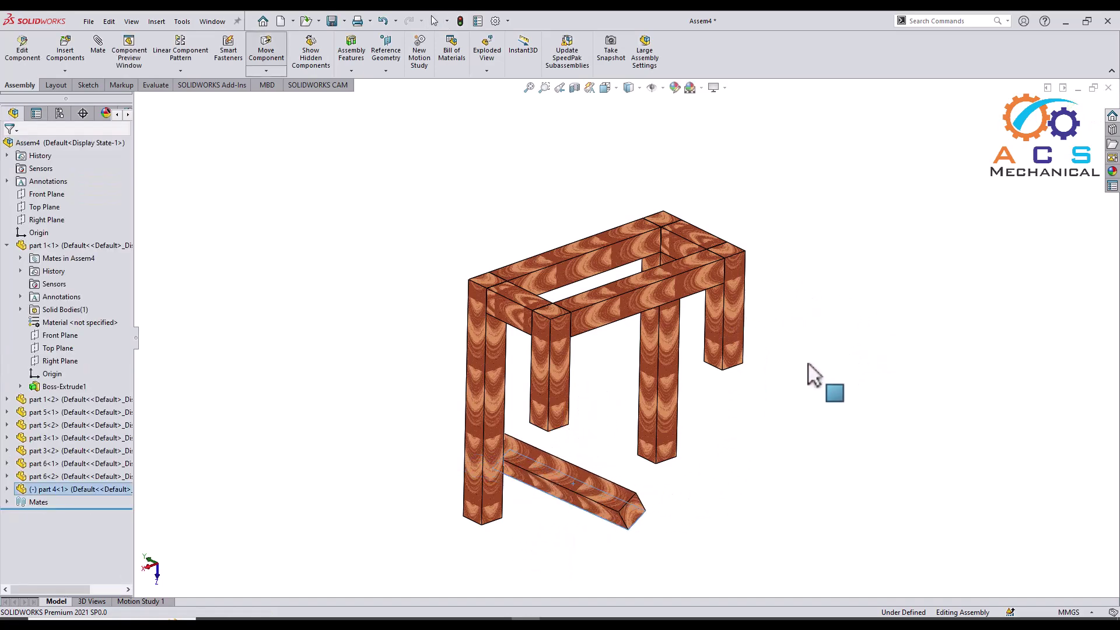
{"action": "mouse_move", "coordinate": [813, 375]}
{"action": "middle_mouse_down"}
{"action": "mouse_move", "coordinate": [589, 418]}
{"action": "mouse_move", "coordinate": [634, 424]}
{"action": "middle_mouse_up"}
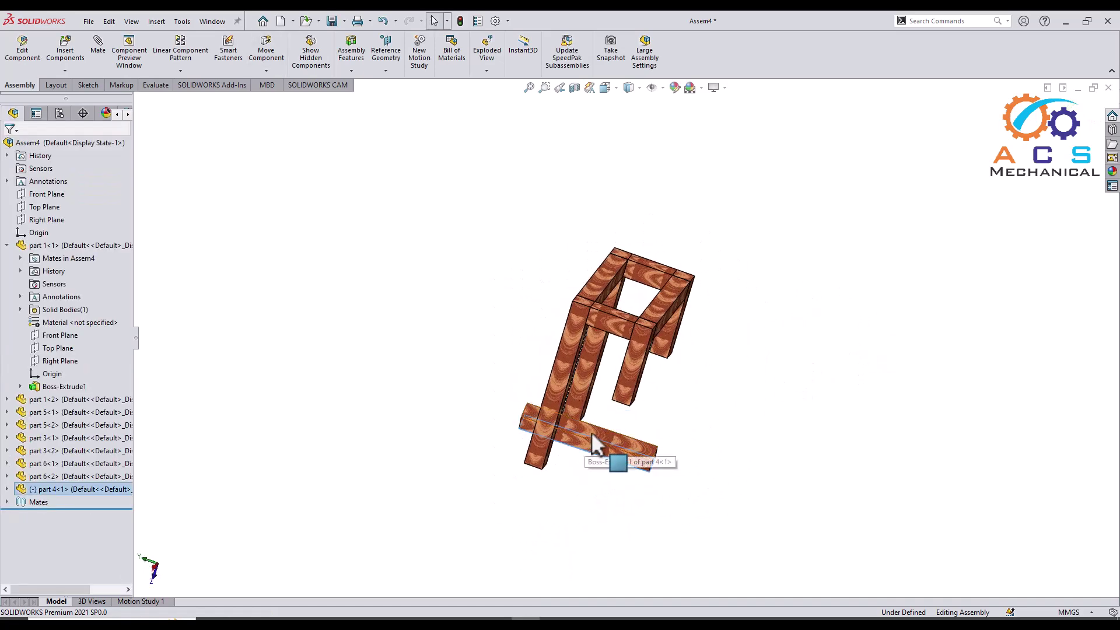
{"action": "left_click", "coordinate": [592, 438]}
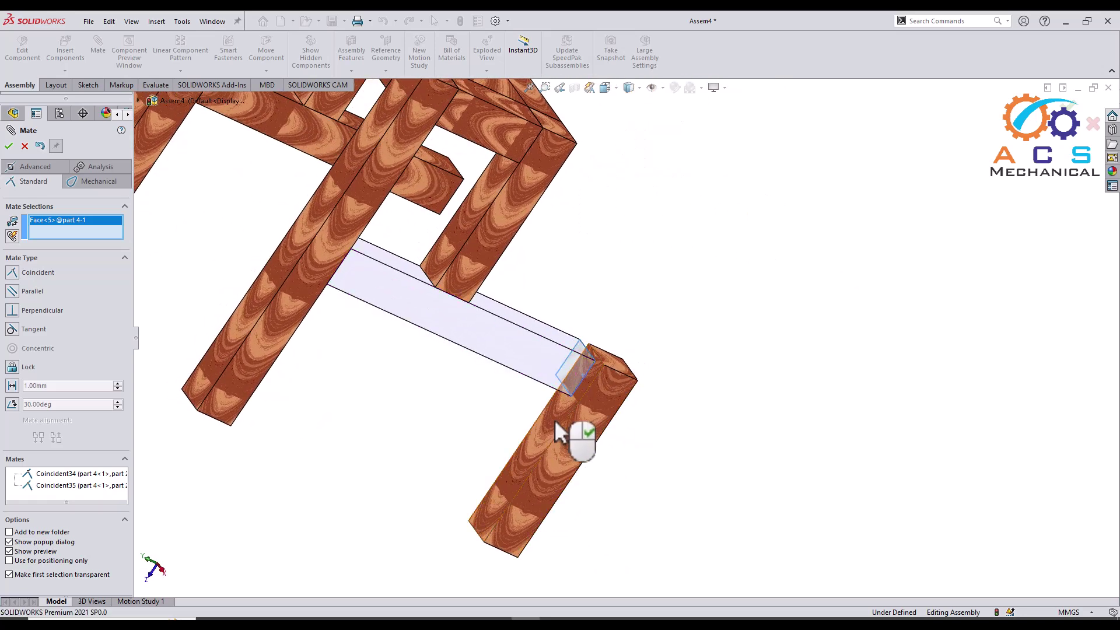
{"action": "left_click", "coordinate": [555, 422]}
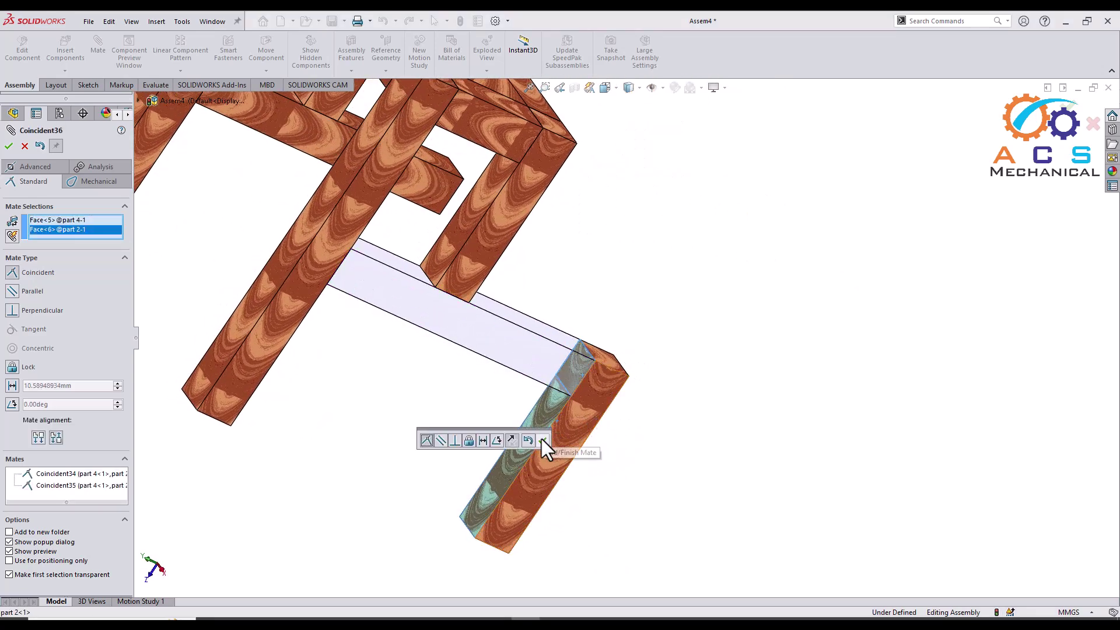